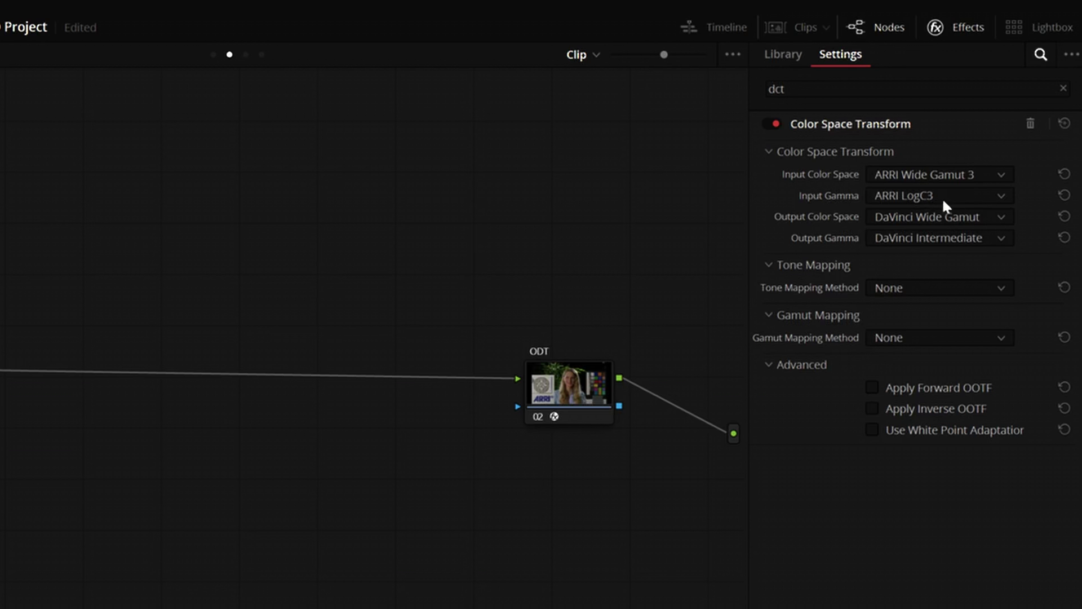
Step: Inspect the ODT node's Color Space Transform from DaVinci Wide Gamut/Intermediate to Rec.709 Gamma 2.4
left_click(562, 395)
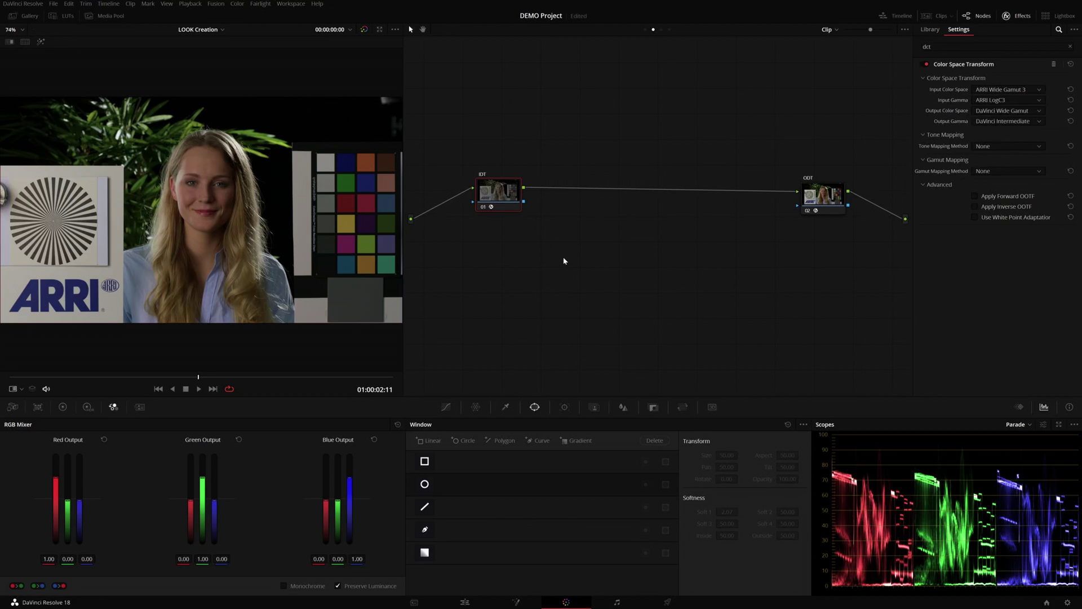
Step: Add two serial nodes between IDT and ODT, labelling node 04 'RGB Mixer' and node 03 'DCTL'
key("alt+s")
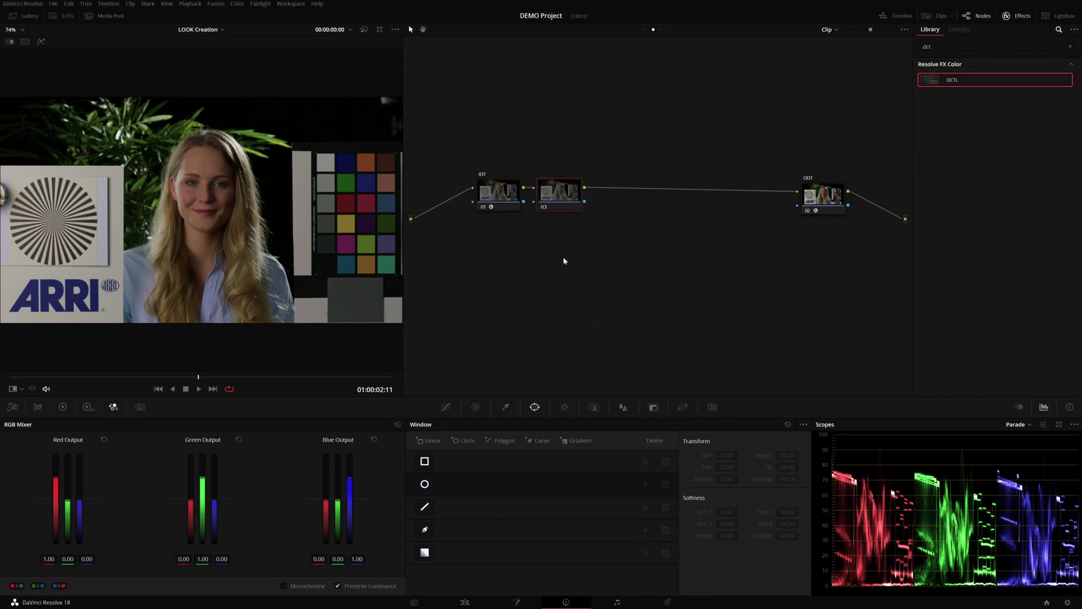
key("alt+s")
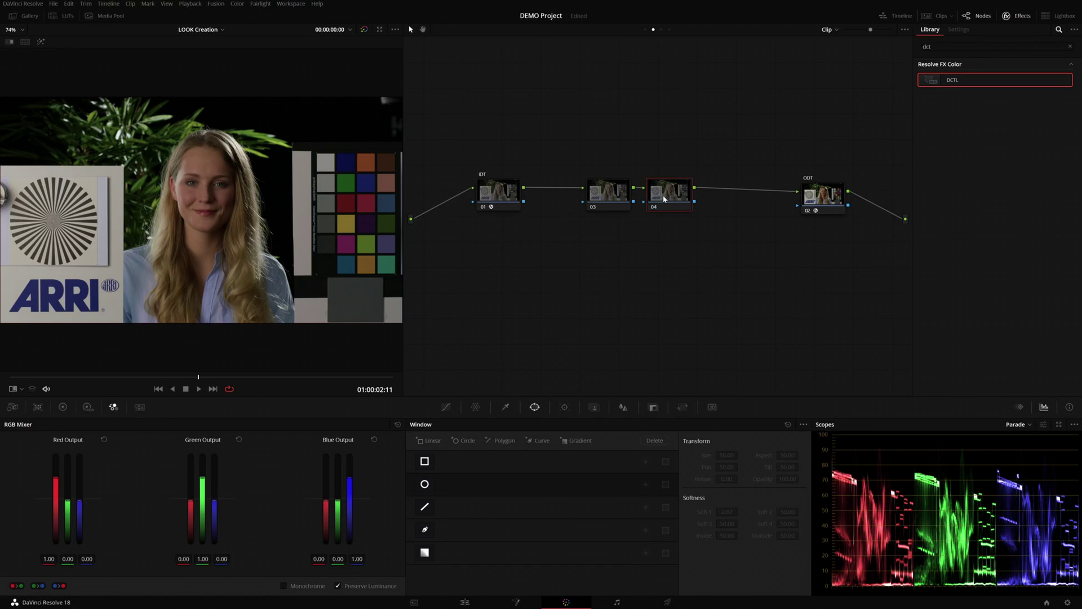
type("RGB Mixer")
left_click(607, 200)
type("DCTL")
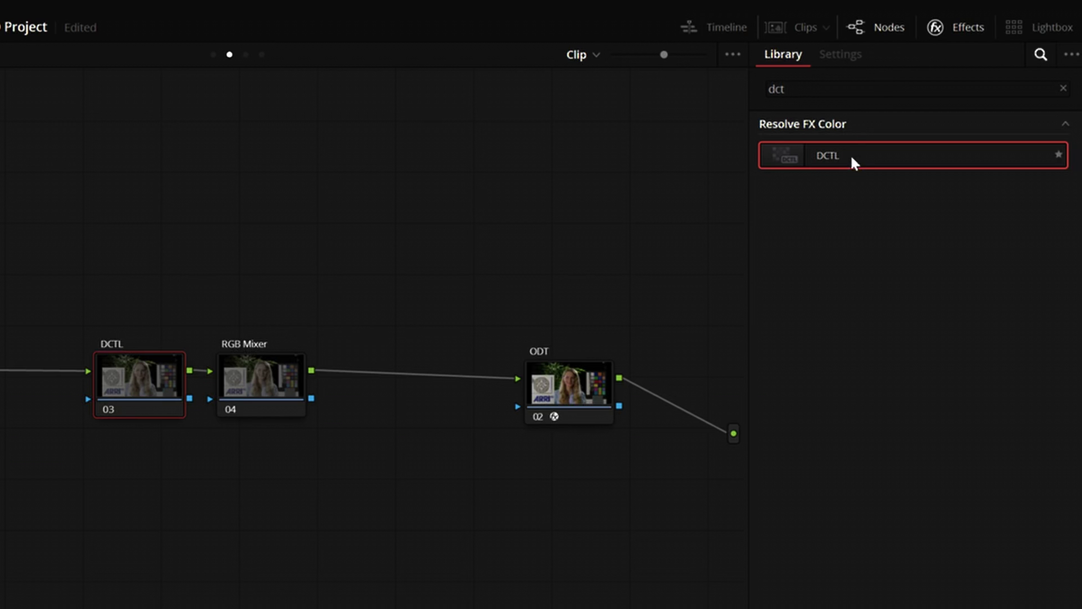
Step: Apply the DCTL effect to node 03 running KH Color Crosstalk v1.2, with Anchor Skintones and Work in Linear off
left_click_drag(849, 154, 165, 385)
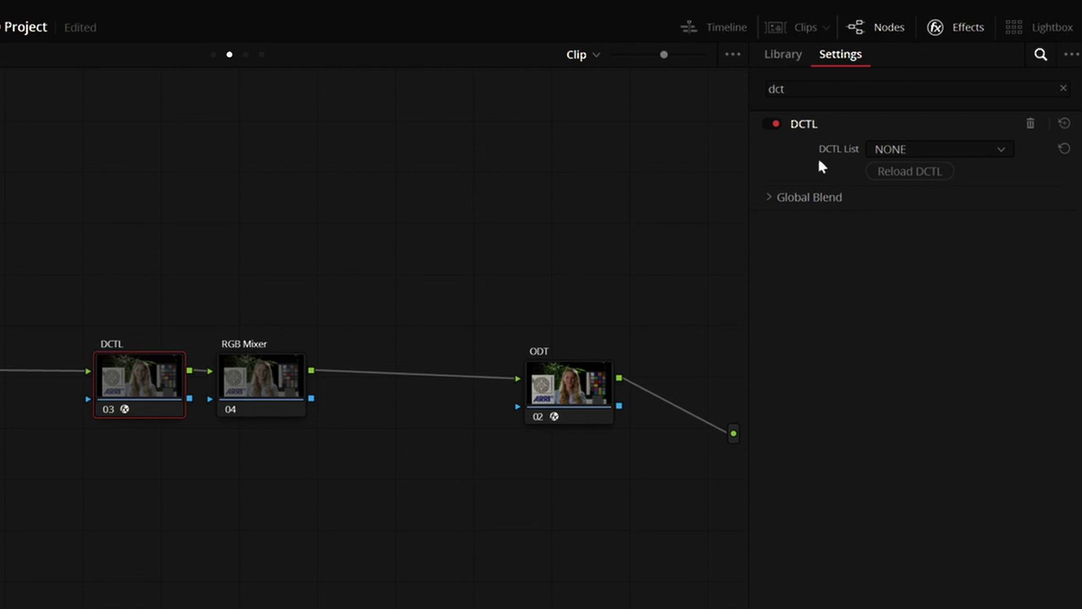
left_click(975, 150)
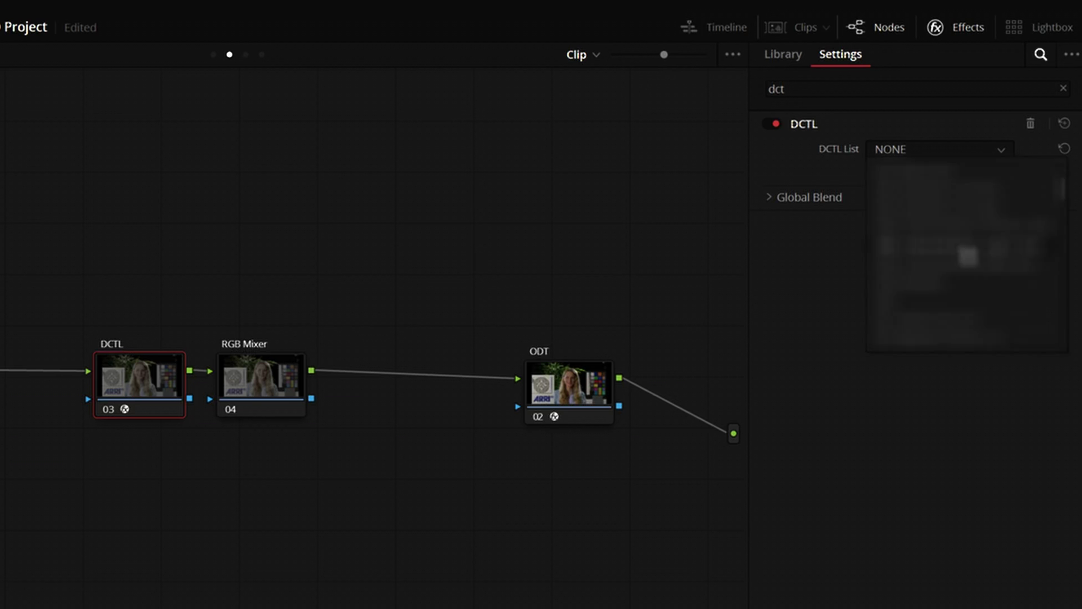
left_click(983, 291)
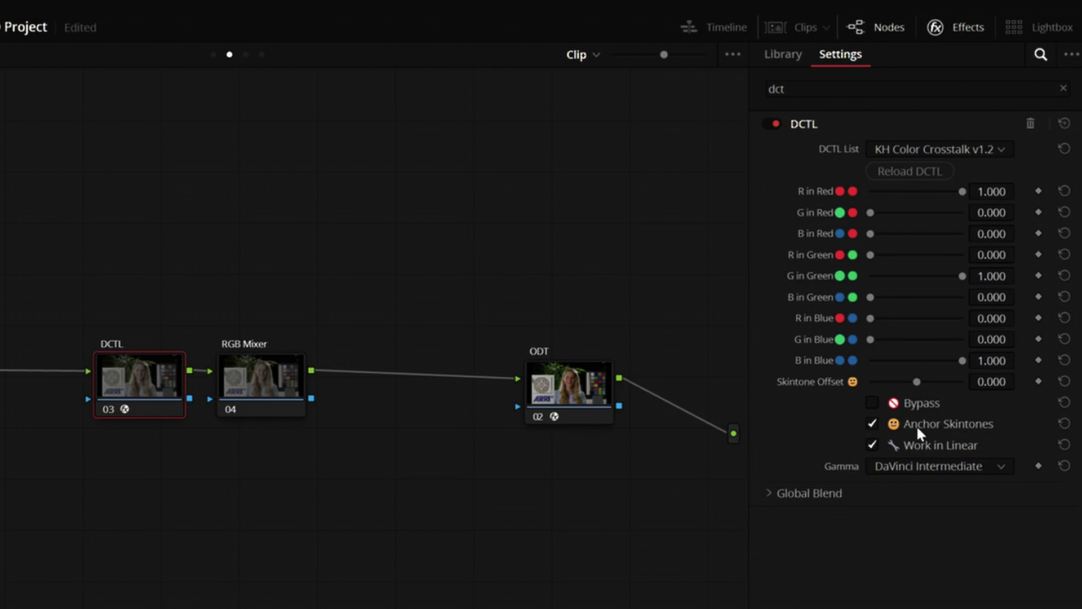
left_click(919, 429)
left_click(936, 454)
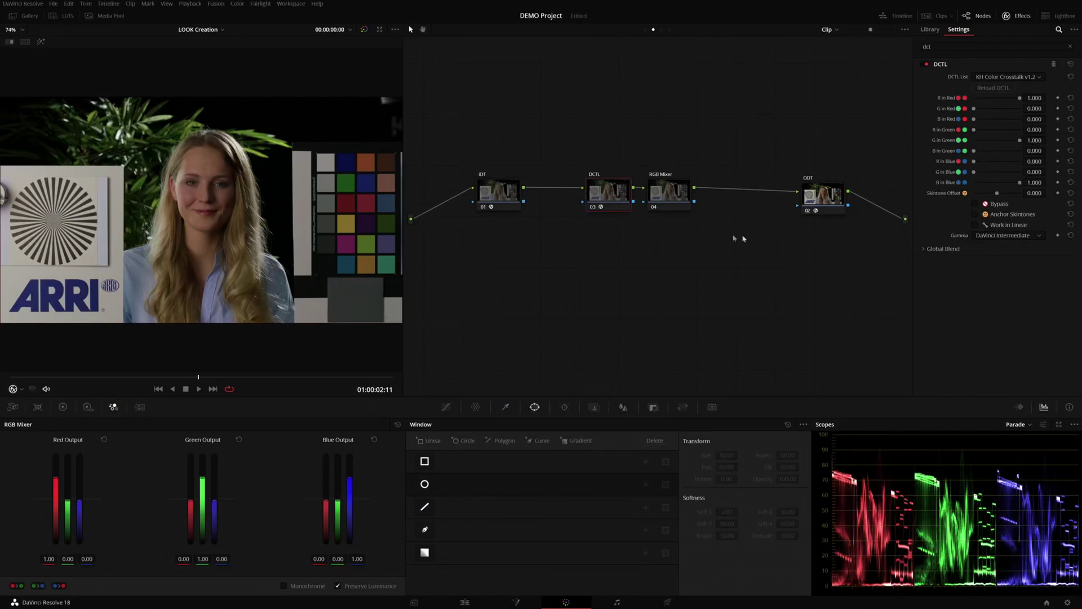
Step: Set the RGB Mixer's Green Output to 0.00, 0.50, 0.50 and turn off Preserve Luminance
left_click(281, 385)
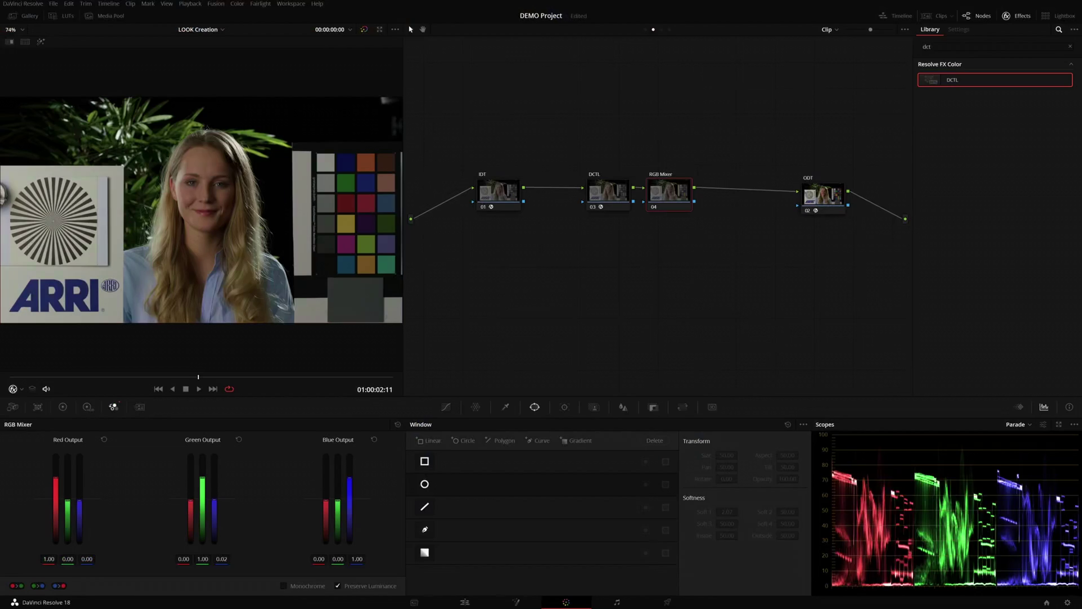
left_click_drag(429, 389, 429, 360)
left_click_drag(214, 484, 214, 477)
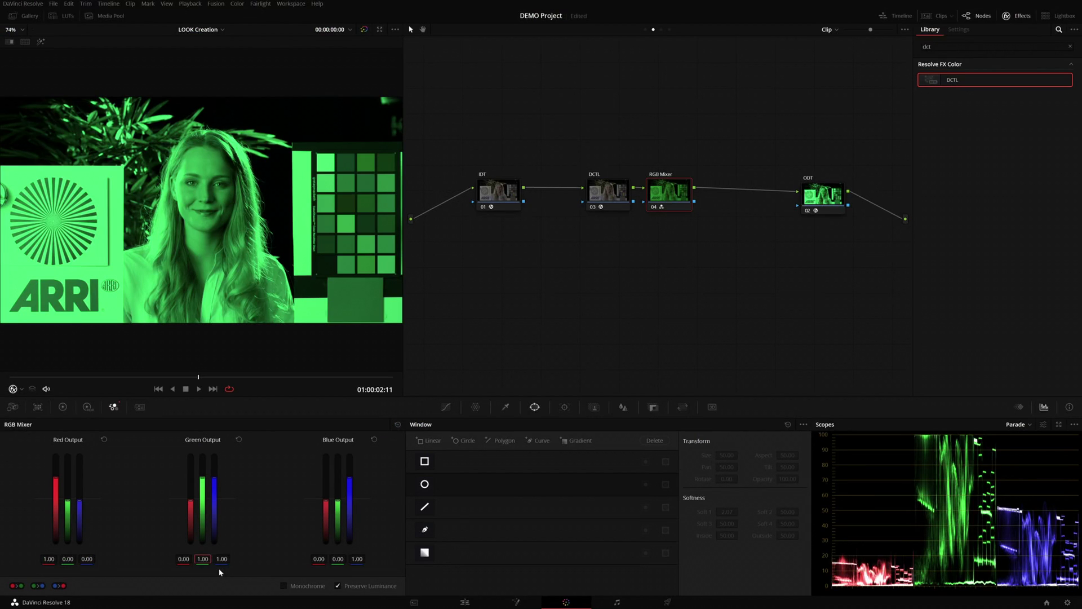
type(".5")
key("Return")
left_click(222, 559)
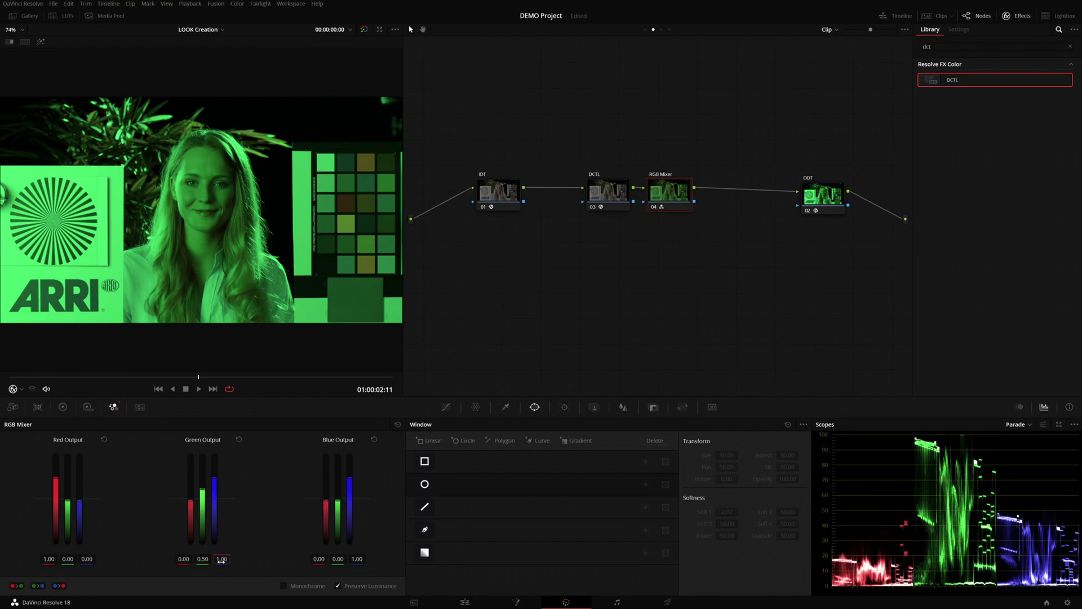
type(".5")
key("Return")
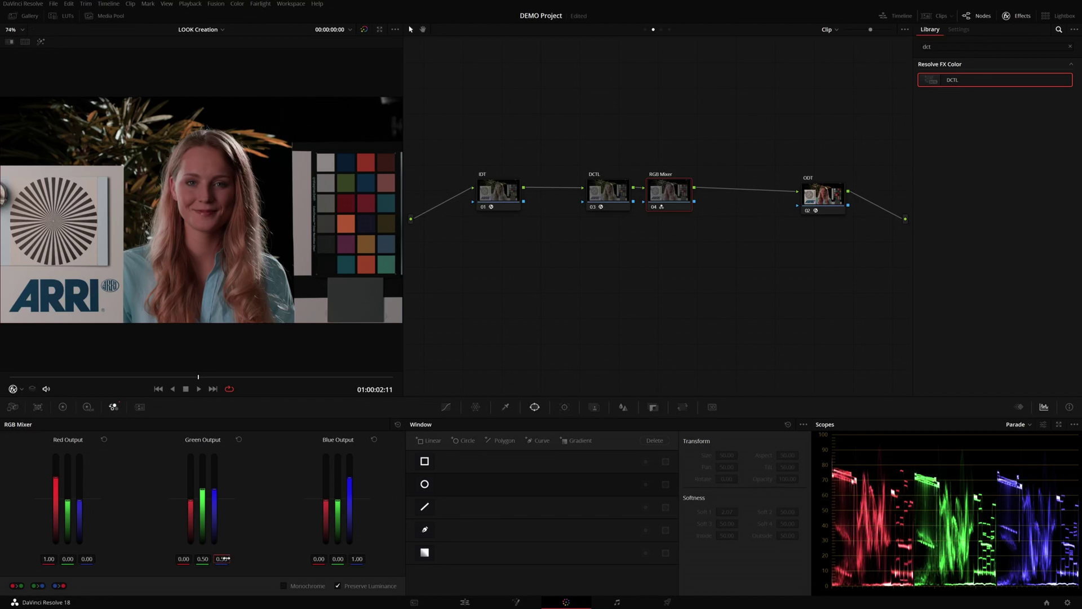
left_click(366, 590)
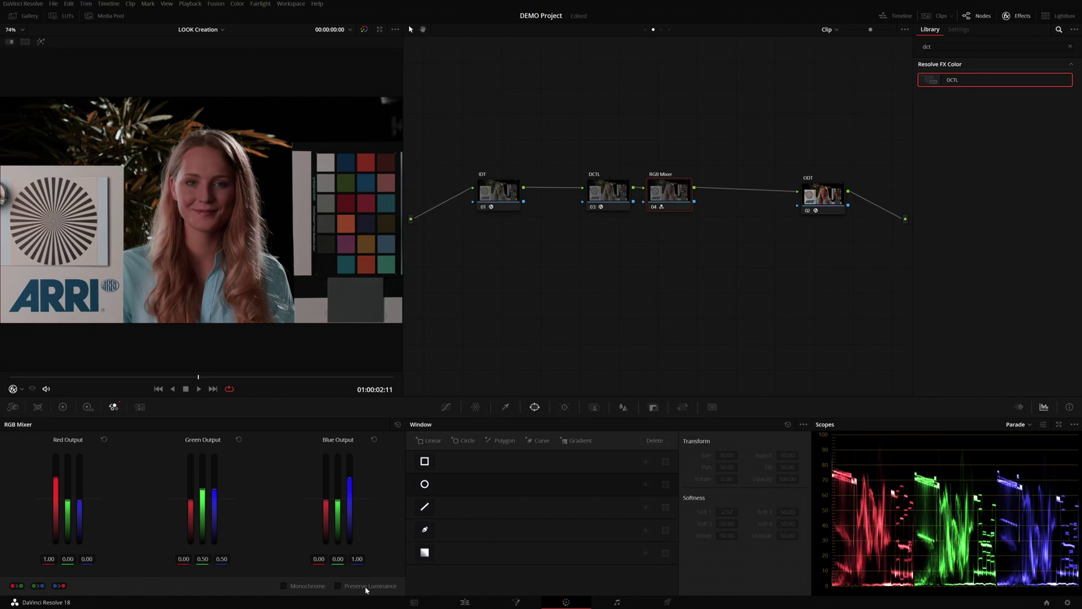
Step: Grab a still of the current look in the Gallery and disable the RGB Mixer node
left_click(28, 16)
right_click(272, 194)
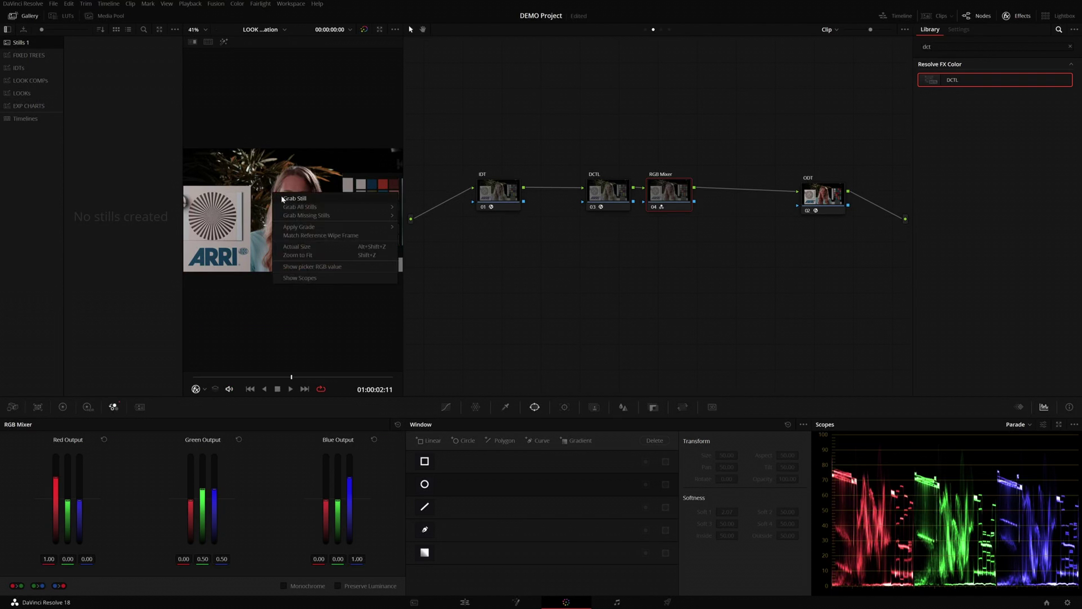
left_click(287, 200)
key("ctrl+d")
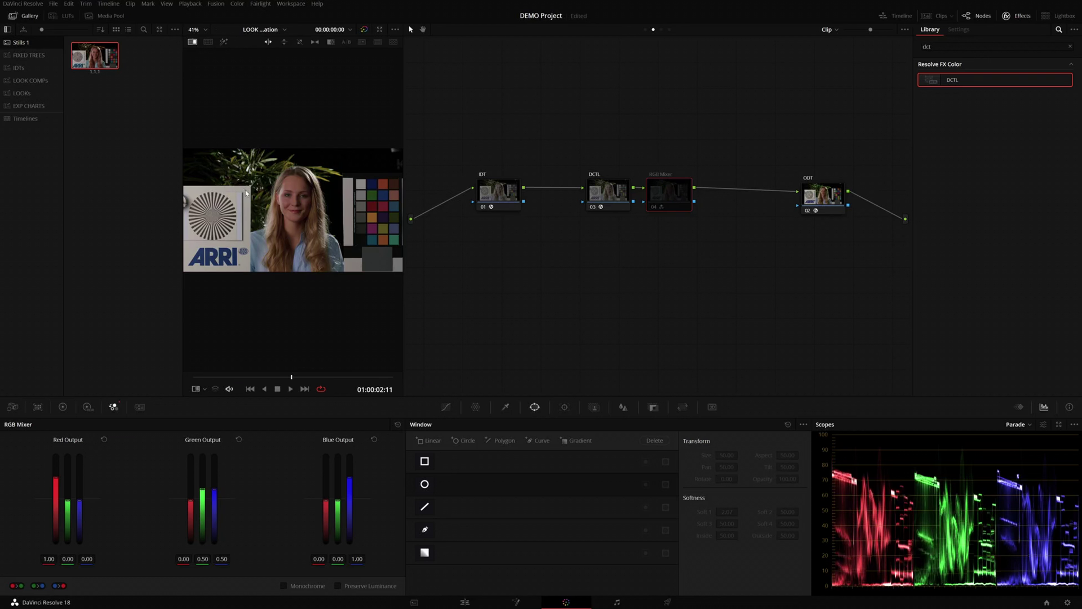
left_click(31, 18)
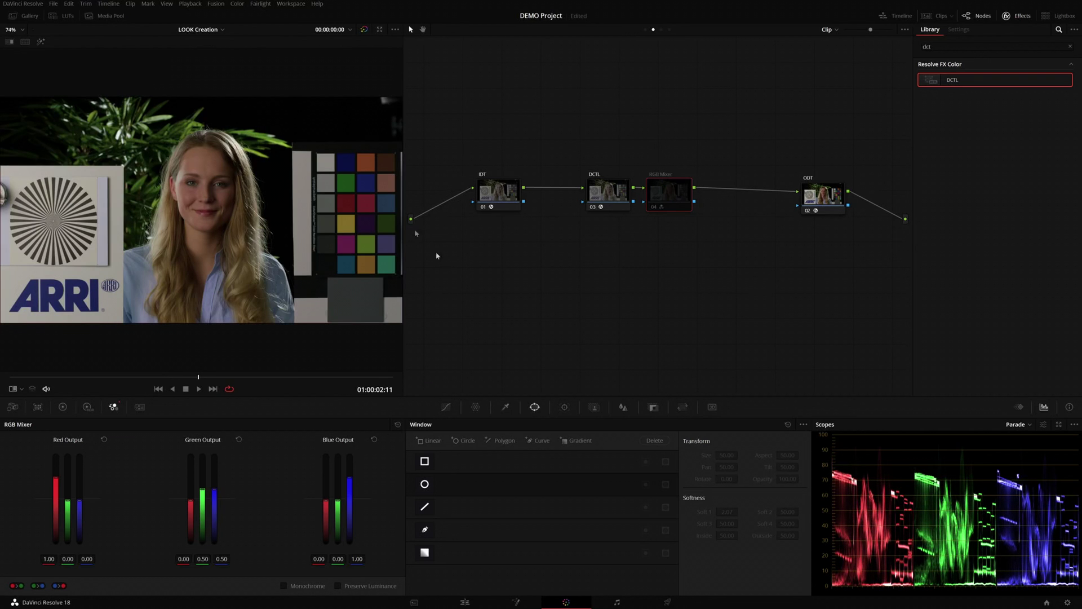
Step: Set the DCTL's B in Green to 1.000 and compare against the still with the reference wipe
left_click(630, 194)
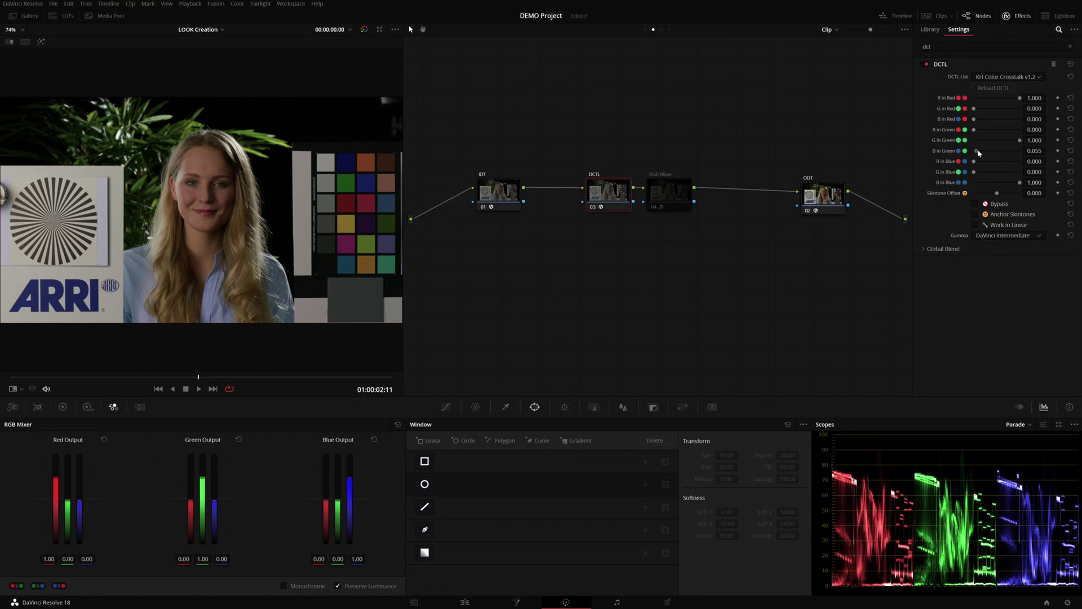
left_click_drag(974, 151, 1020, 151)
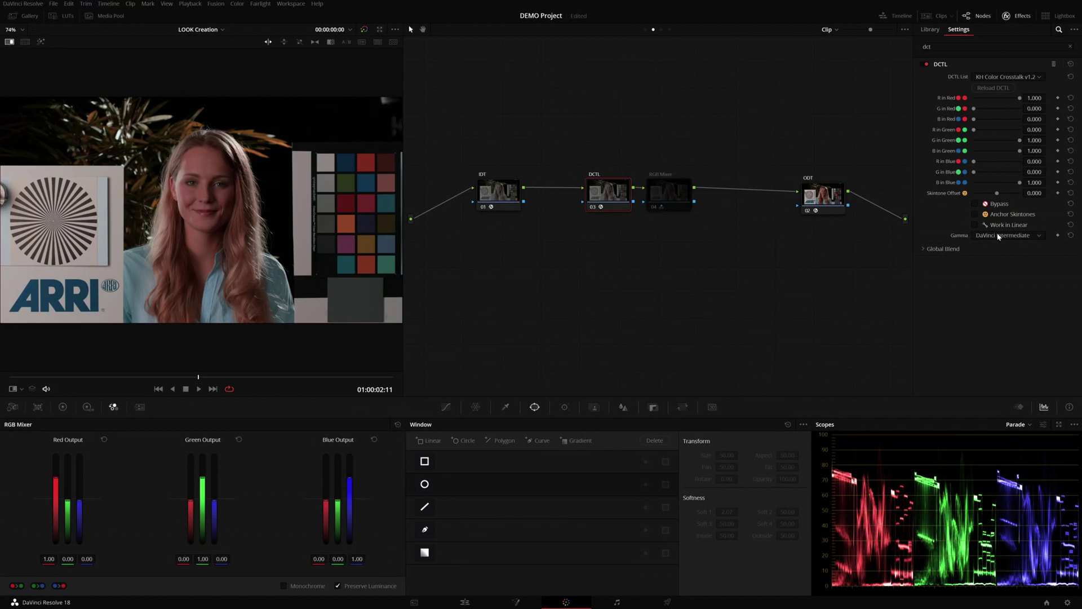
key("ctrl+w")
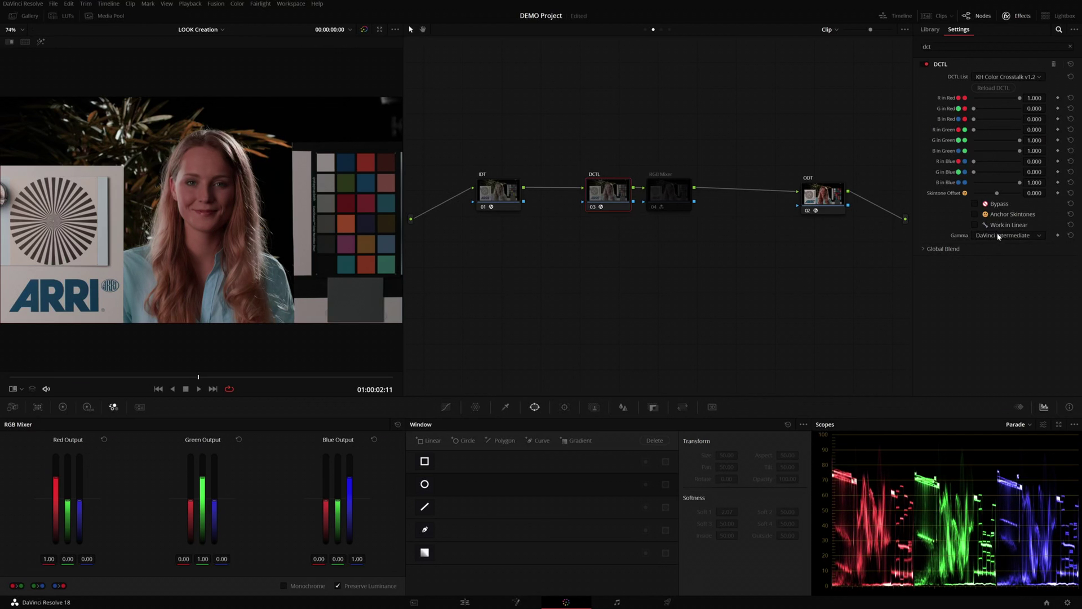
key("ctrl+w")
Step: Swap which of the DCTL and RGB Mixer nodes is enabled using Ctrl+D
key("ctrl+d")
left_click(668, 194)
key("ctrl+d")
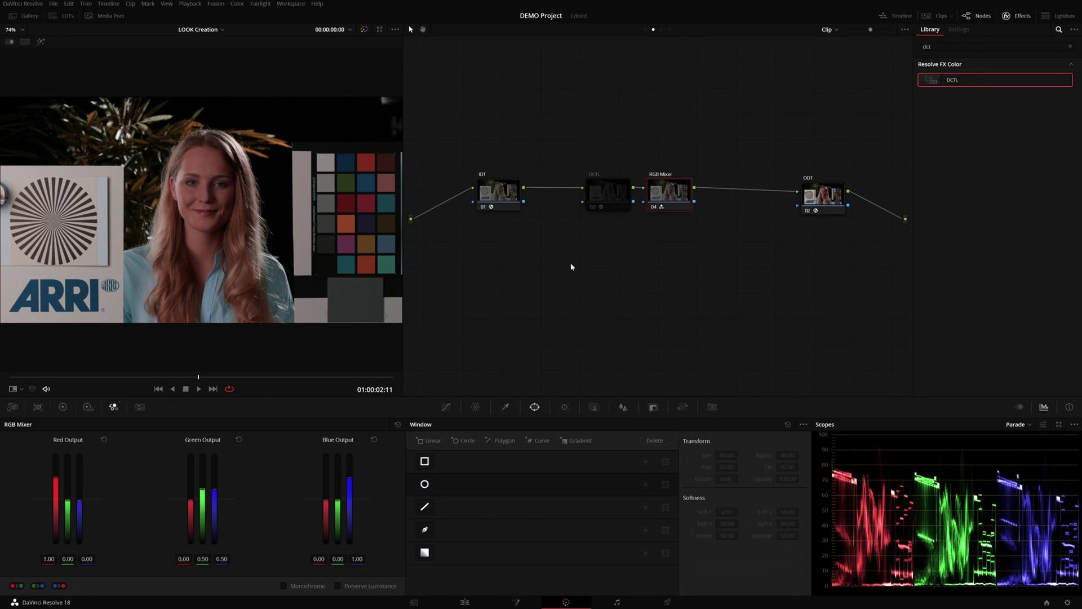
Step: Vary the primary color wheels' Hue between about 40 and 47 to compare both methods
left_click(63, 407)
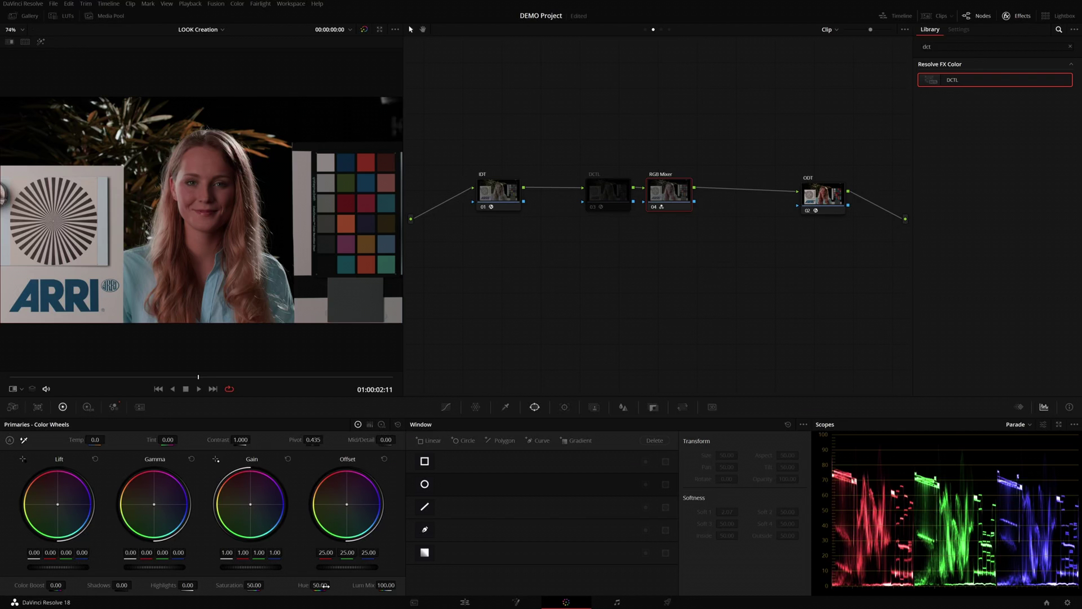
left_click_drag(332, 585, 333, 584)
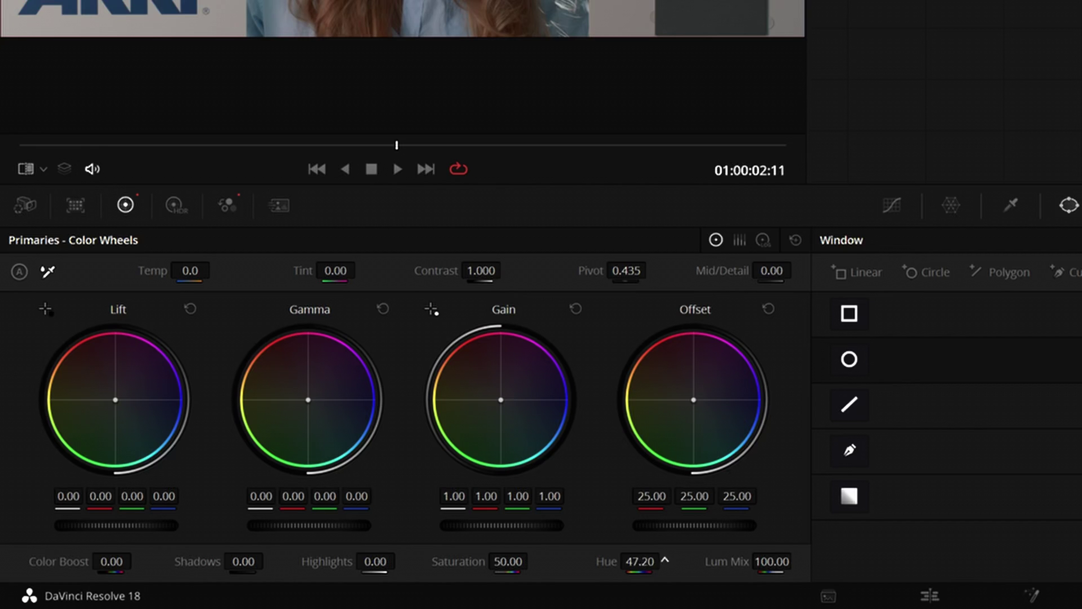
left_click_drag(665, 560, 665, 559)
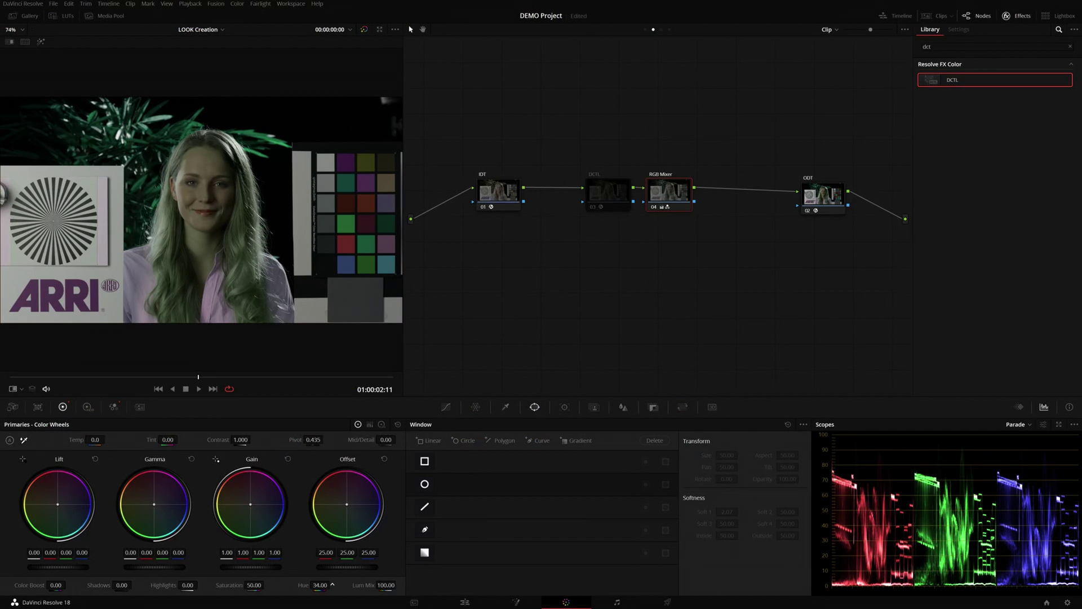
left_click_drag(332, 584, 325, 585)
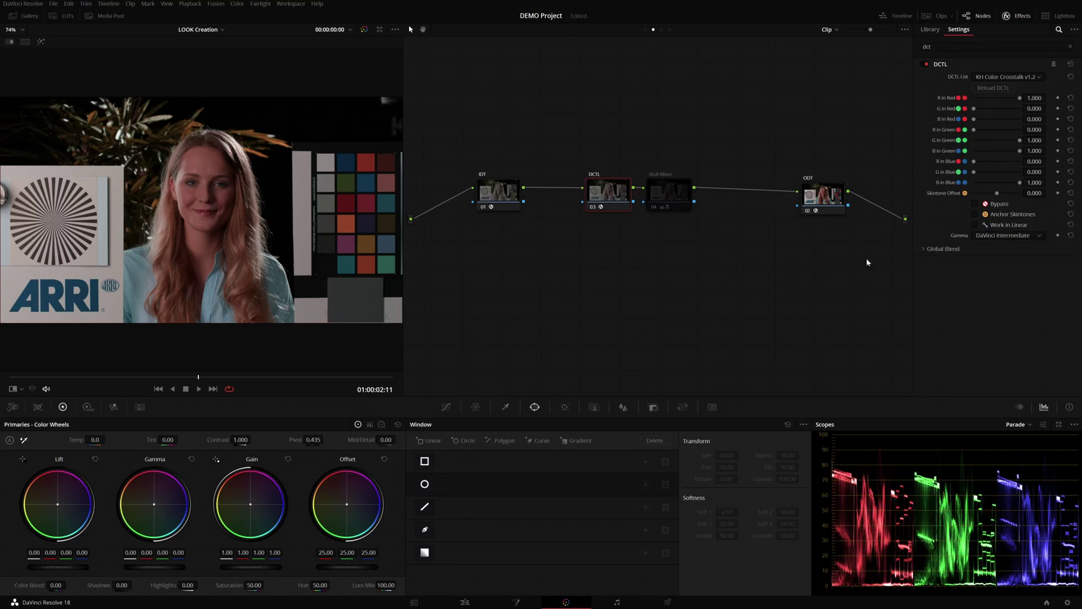
Step: Turn Anchor Skintones back on and adjust the Skintone Offset to 0.248
left_click(975, 215)
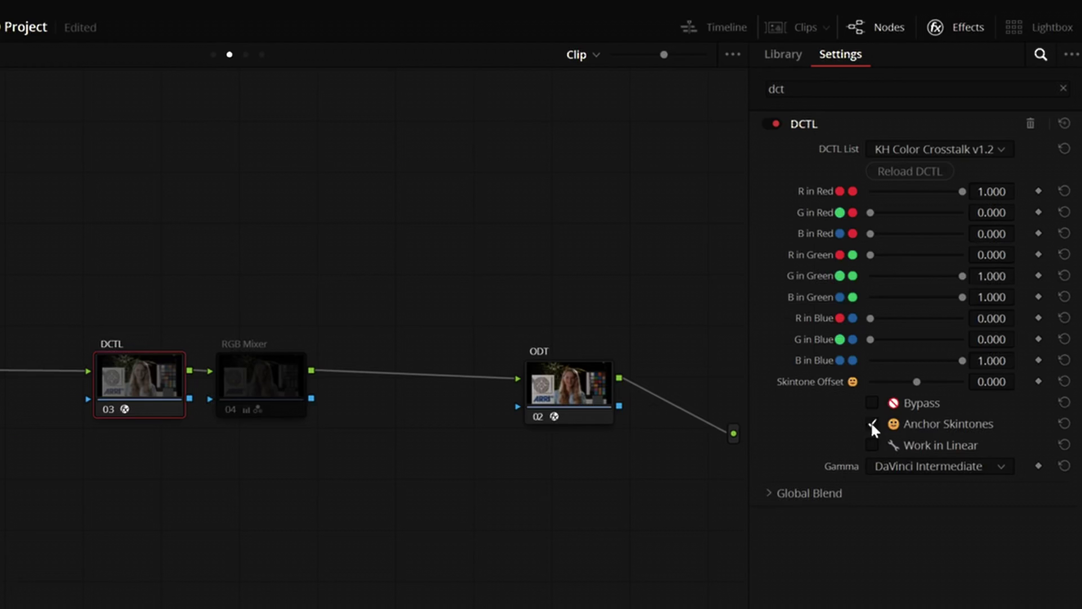
mouse_move(915, 378)
left_mouse_down()
mouse_move(930, 379)
mouse_move(910, 394)
left_mouse_up()
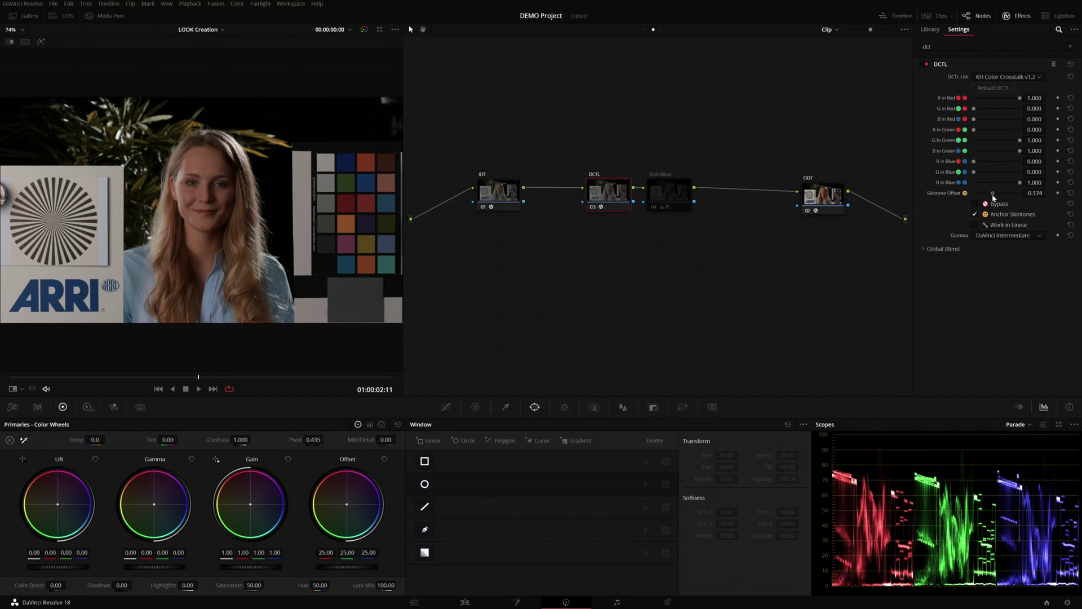
mouse_move(993, 197)
left_mouse_down()
mouse_move(1012, 197)
mouse_move(994, 197)
left_mouse_up()
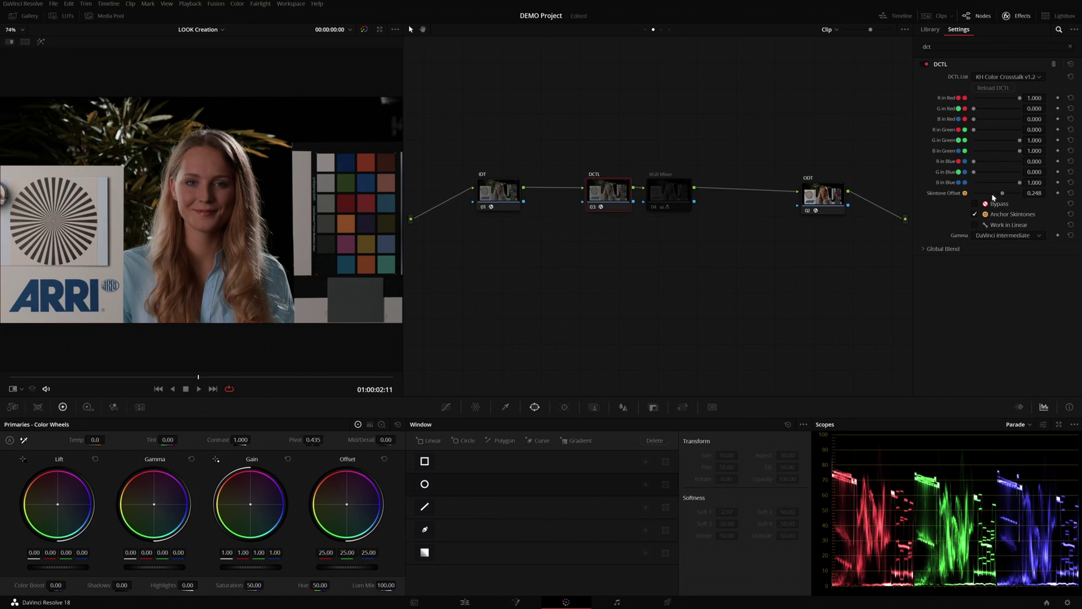
Step: Reset Skintone Offset to 0.000, keep DaVinci Intermediate gamma, and turn on Work in Linear
double_click(961, 195)
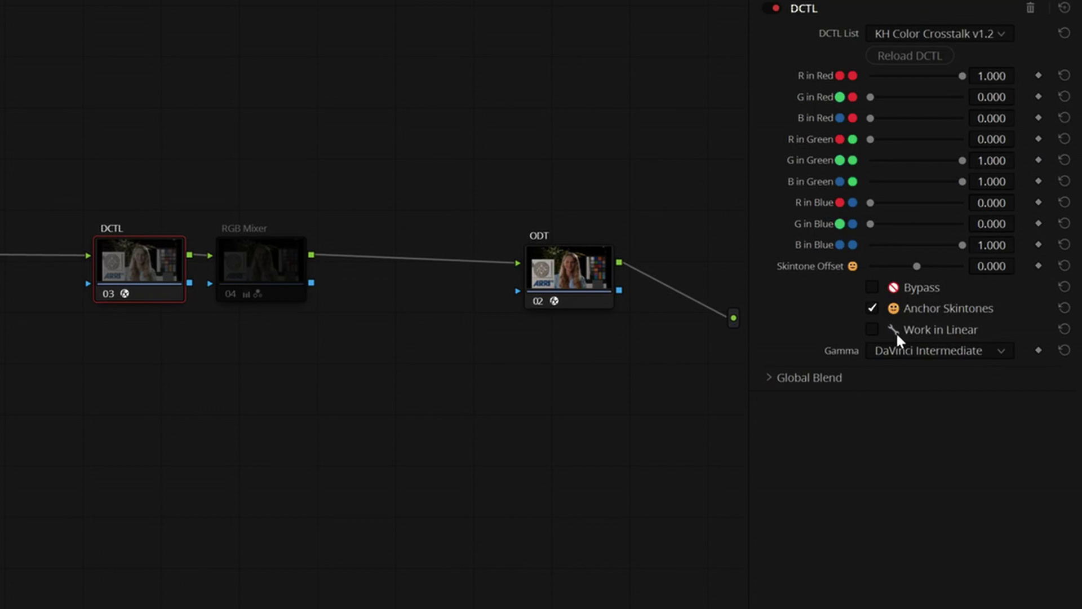
left_click(925, 350)
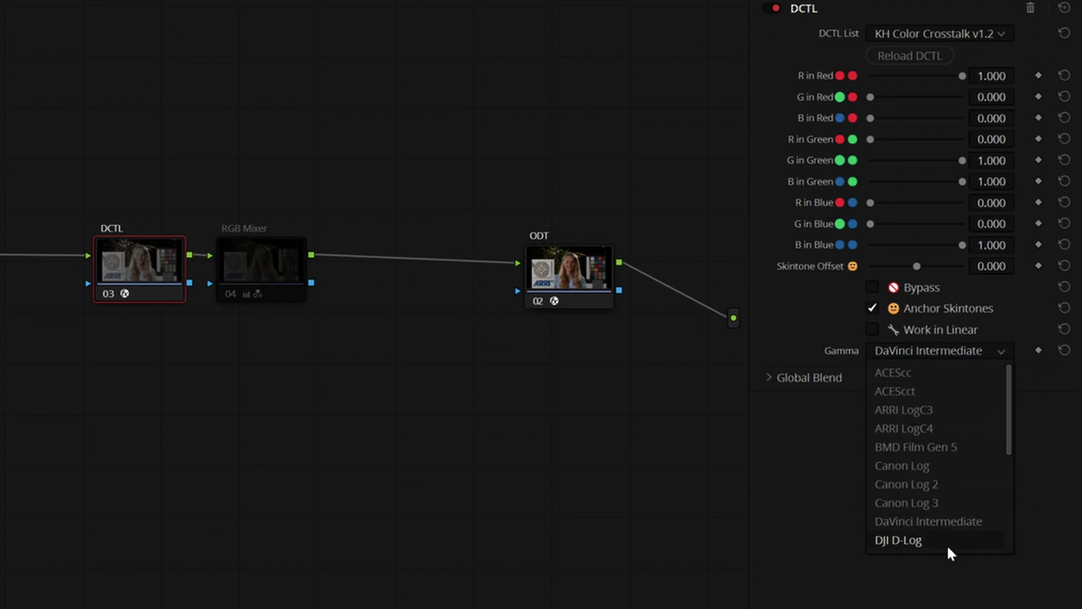
left_click(820, 492)
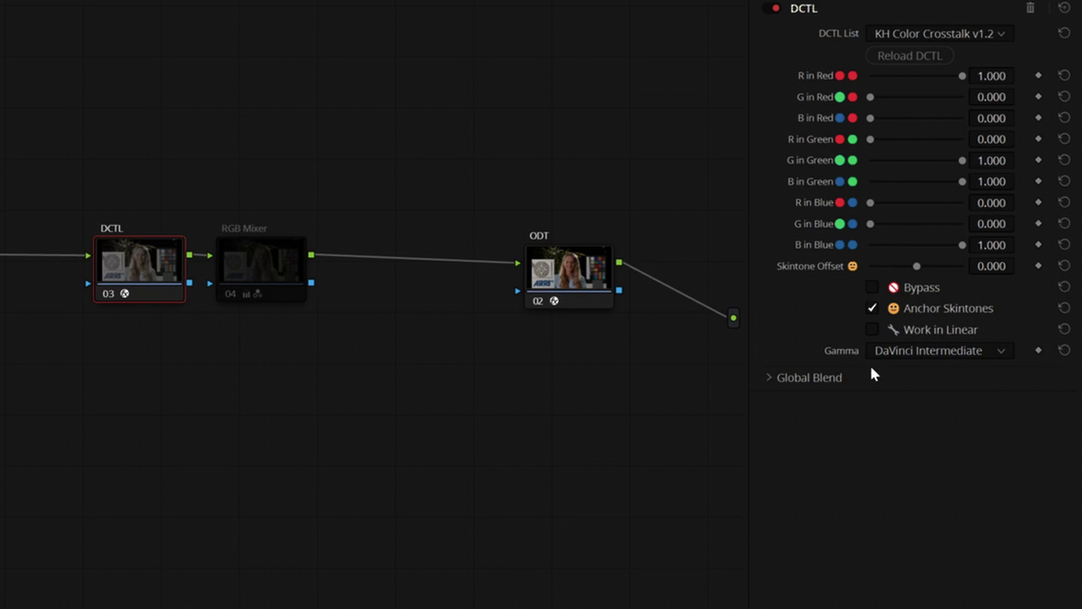
left_click(928, 328)
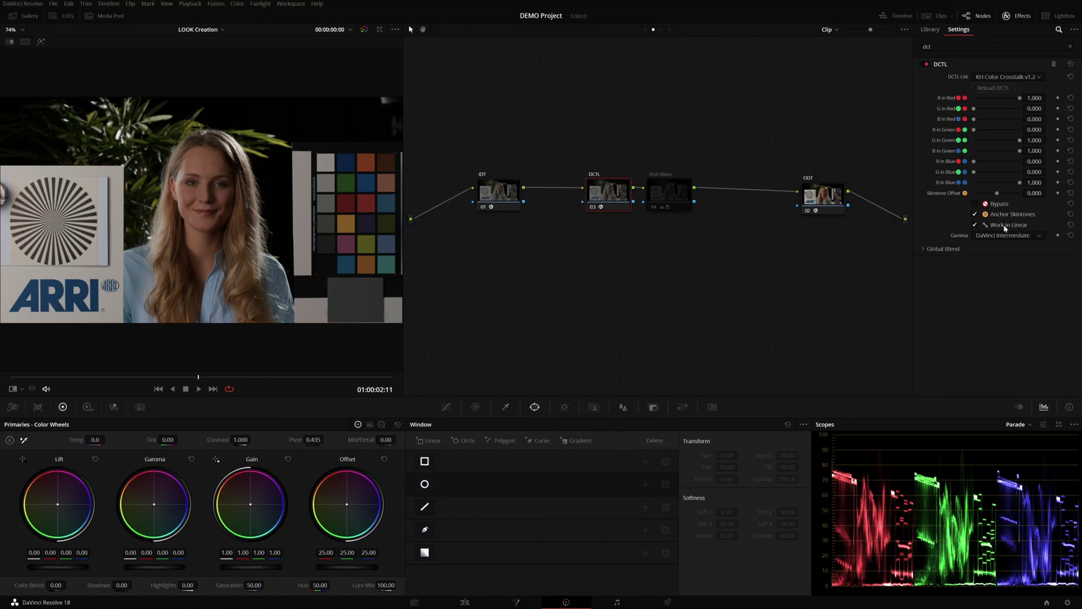